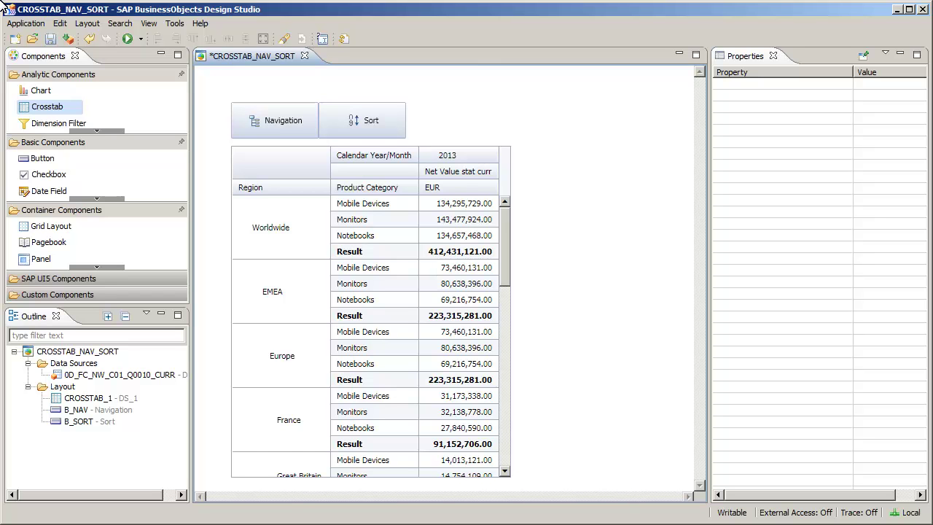
Step: Set CROSSTAB_1's Hierarchy Navigation Enabled and Sorting Enabled properties both to true
click(358, 203)
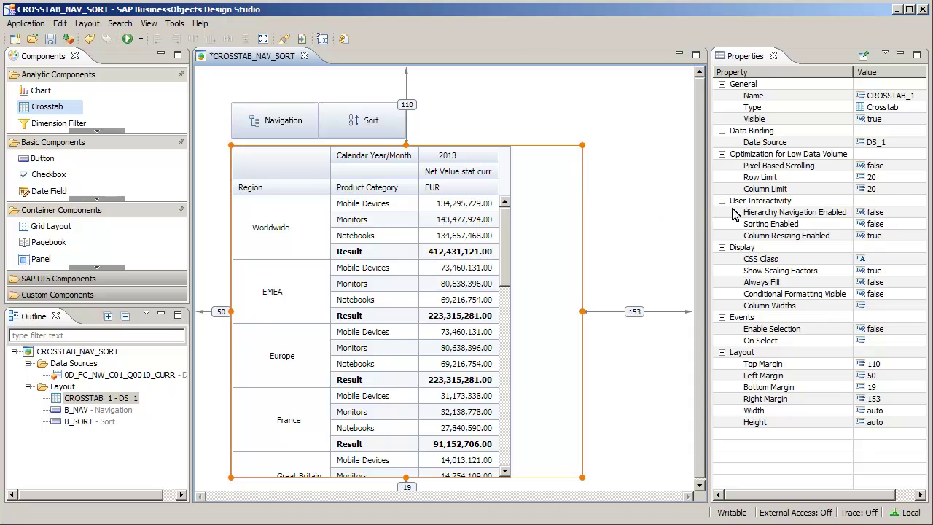
click(875, 212)
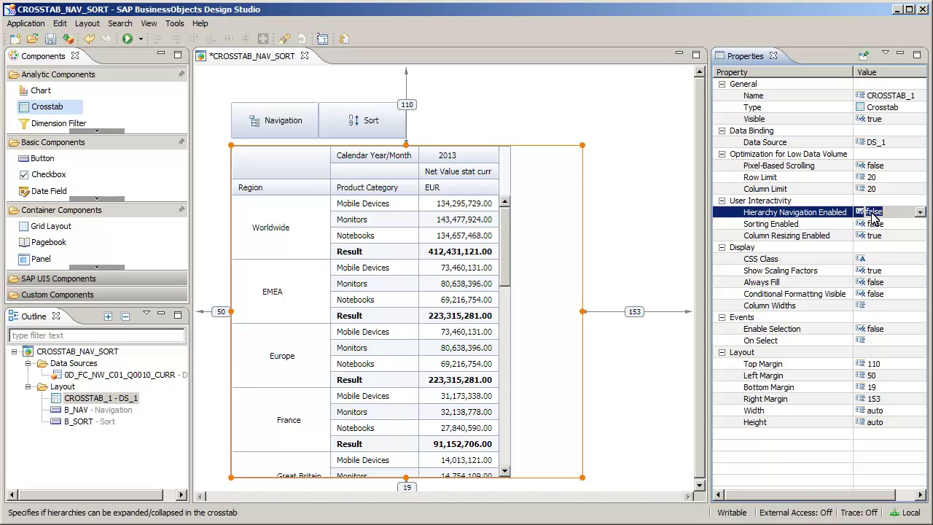
click(920, 212)
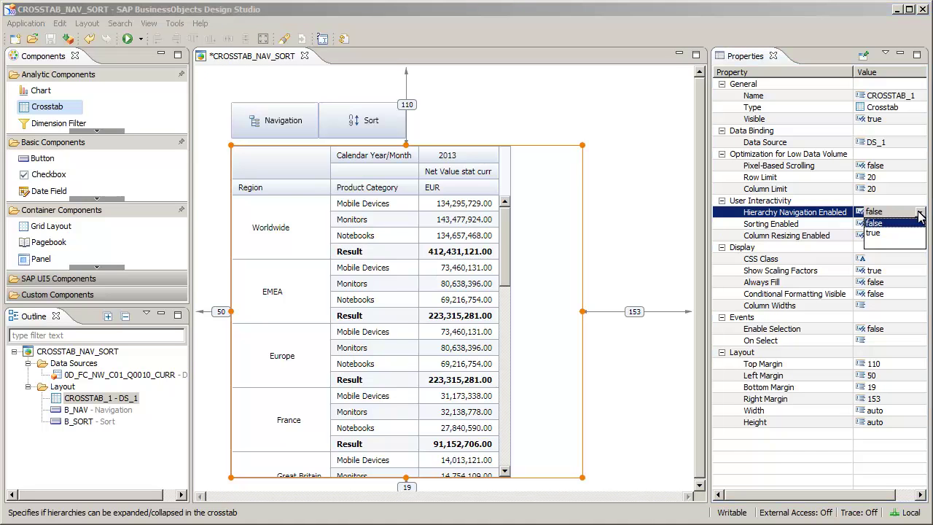
click(881, 238)
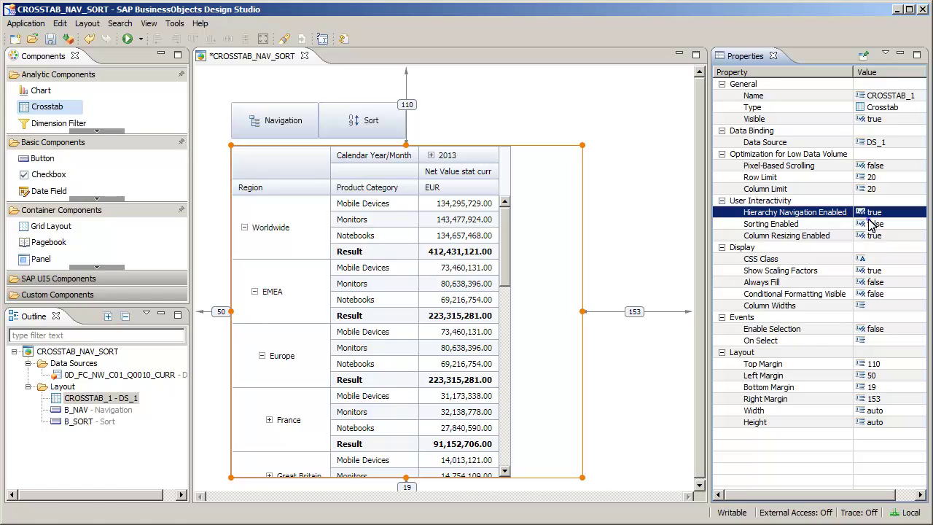
click(873, 224)
click(921, 224)
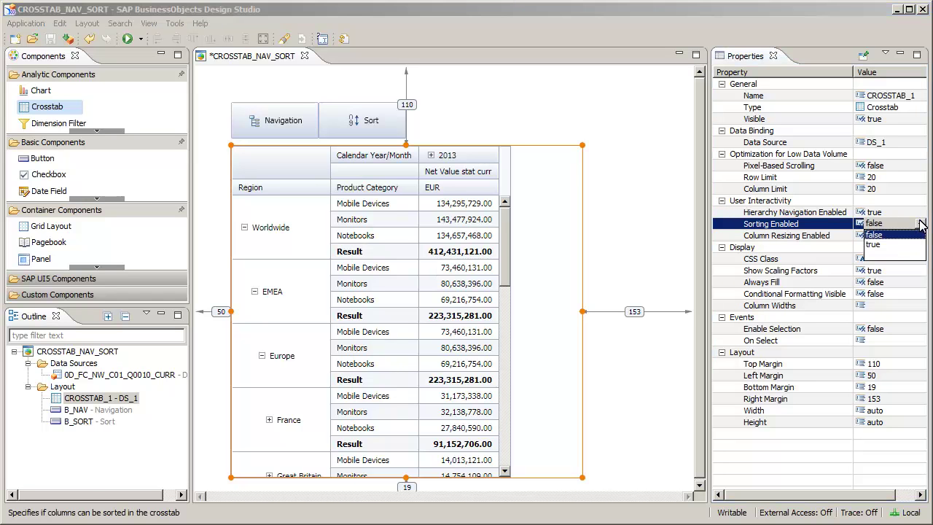
click(875, 245)
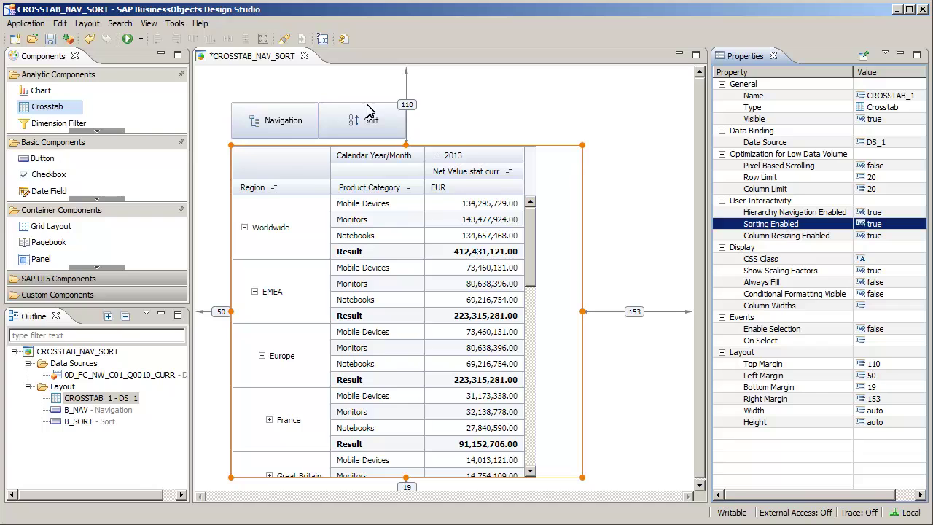
Step: Run the app locally and collapse, then re-expand, the Worldwide node
click(127, 39)
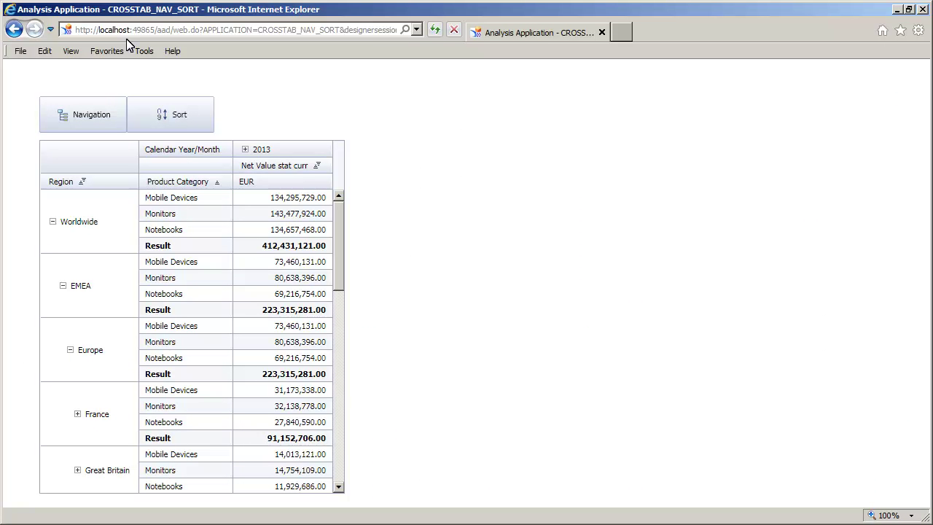
click(52, 223)
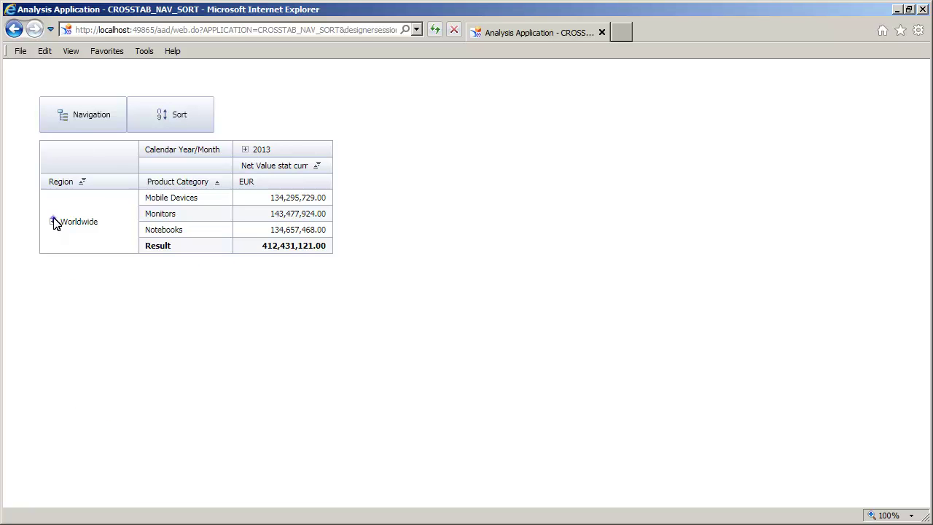
click(52, 221)
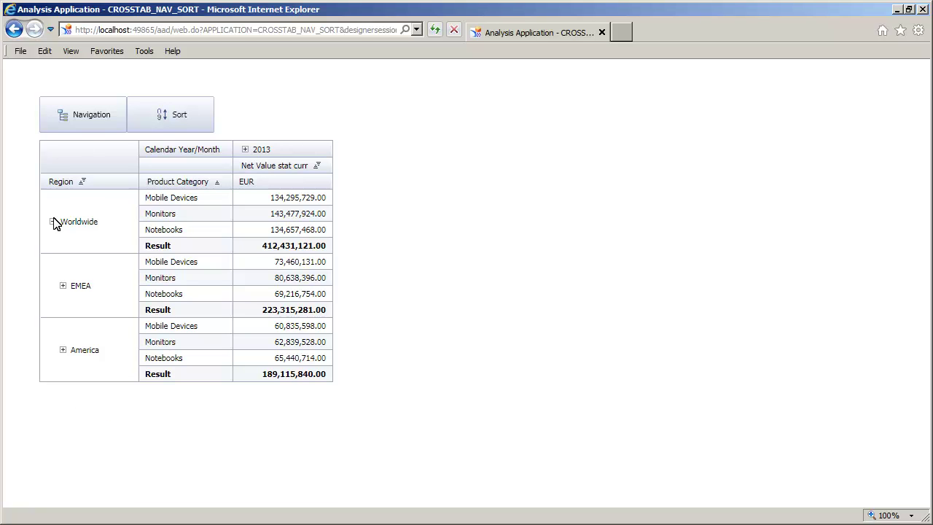
Step: Sort Product Category descending and Net Value ascending, then close the browser
click(216, 182)
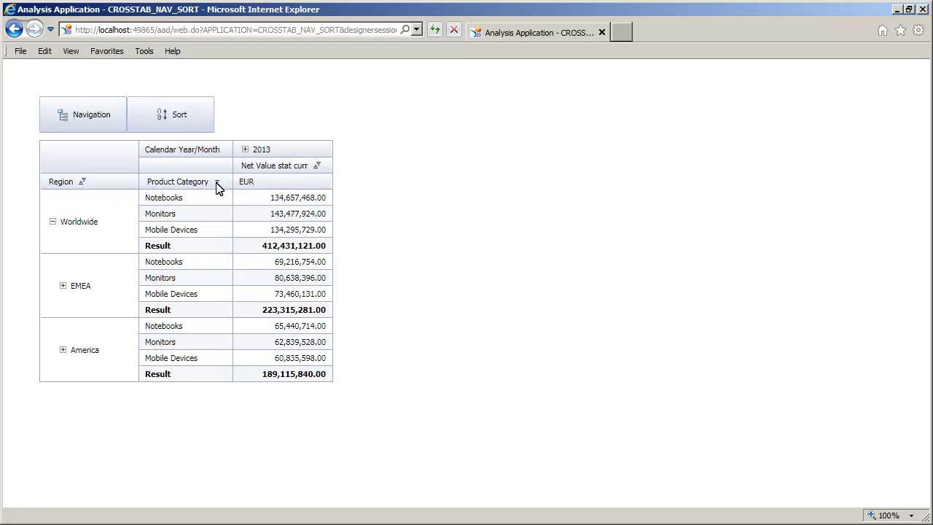
click(317, 166)
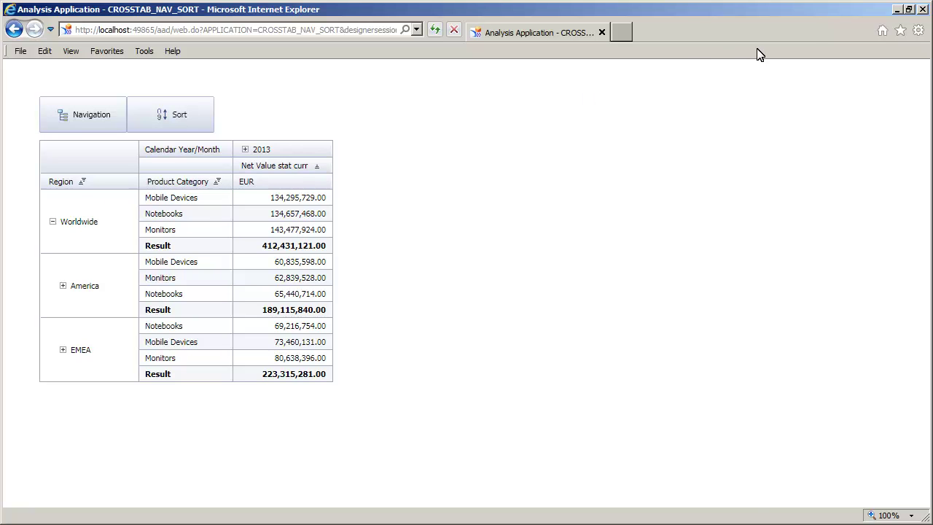
click(923, 10)
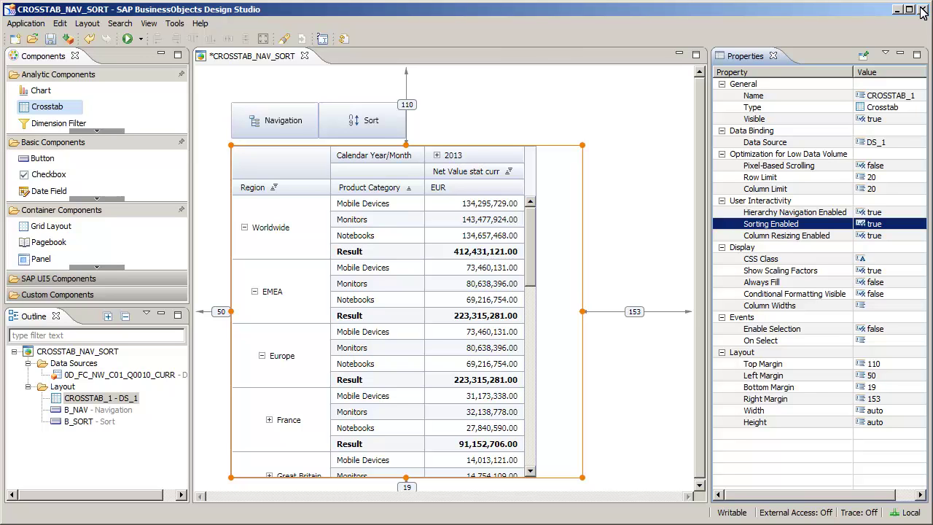
Step: Set CROSSTAB_1's Hierarchy Navigation Enabled and Sorting Enabled properties back to false
click(875, 214)
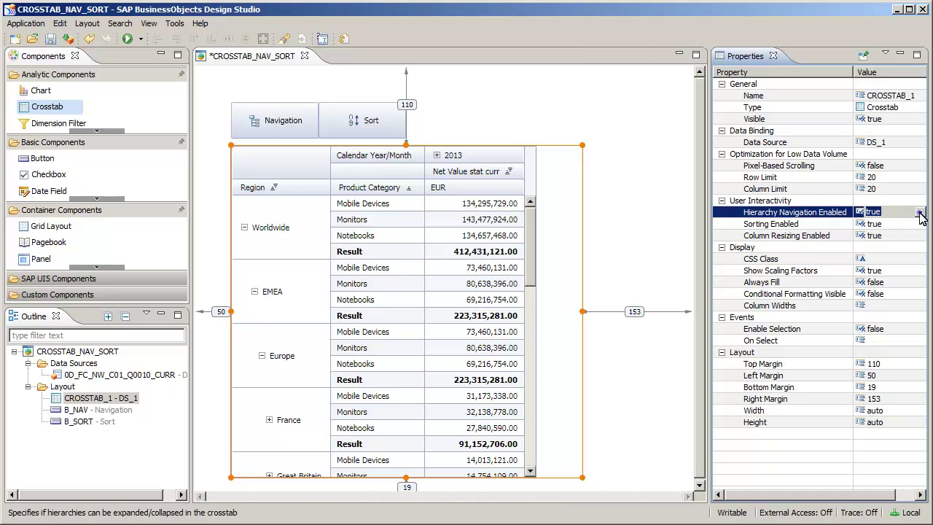
click(921, 212)
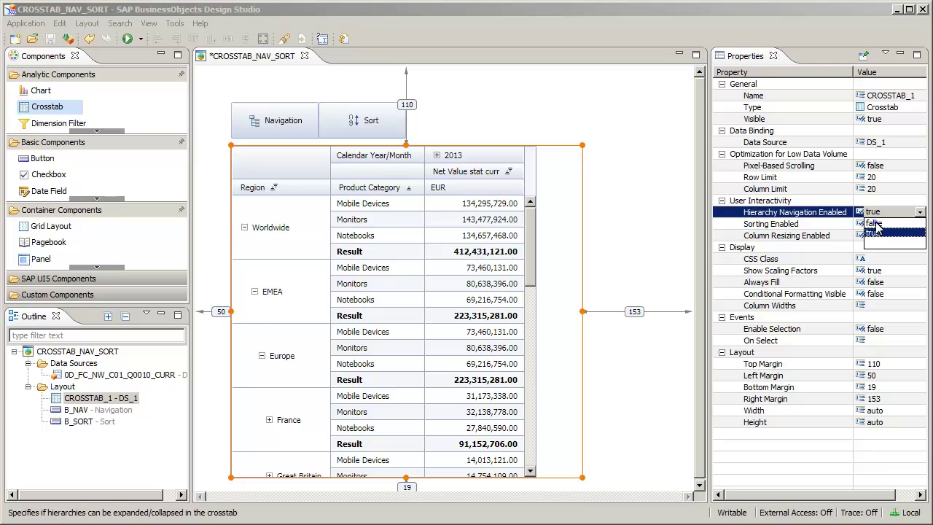
click(875, 223)
click(862, 224)
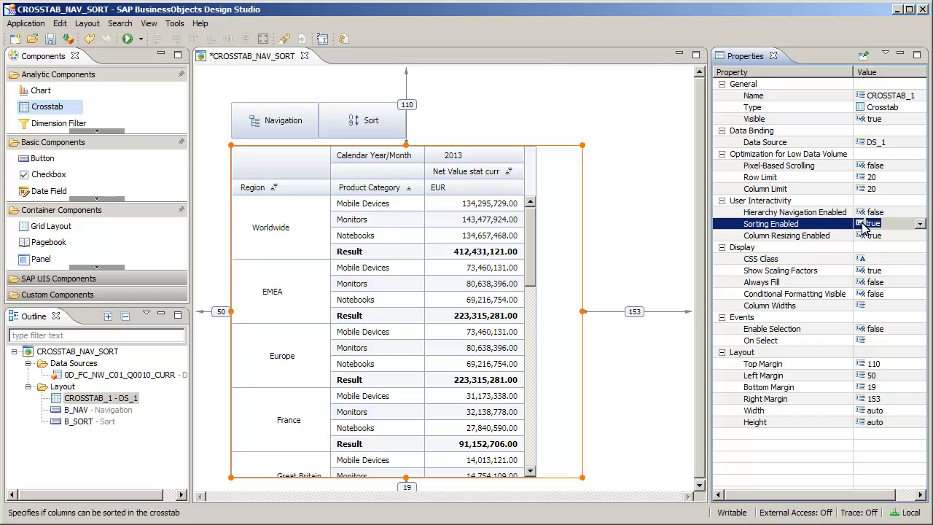
click(921, 224)
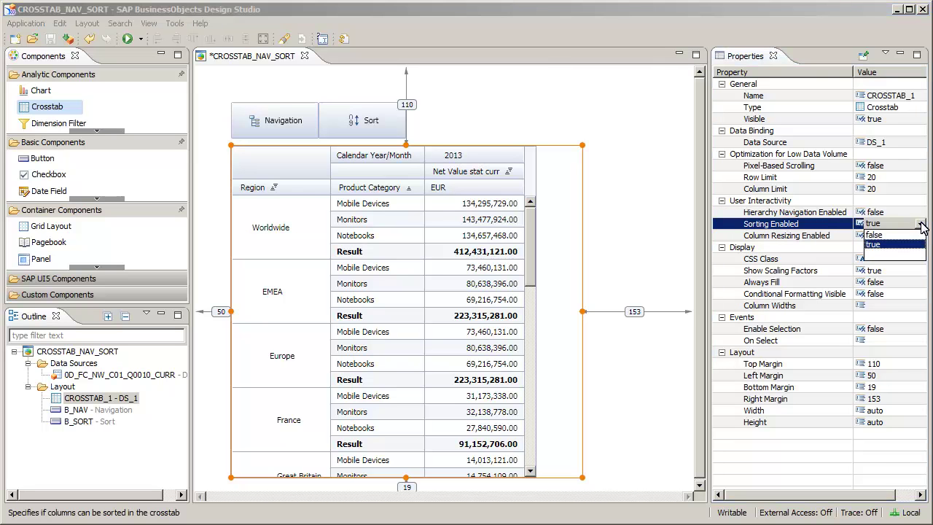
click(875, 234)
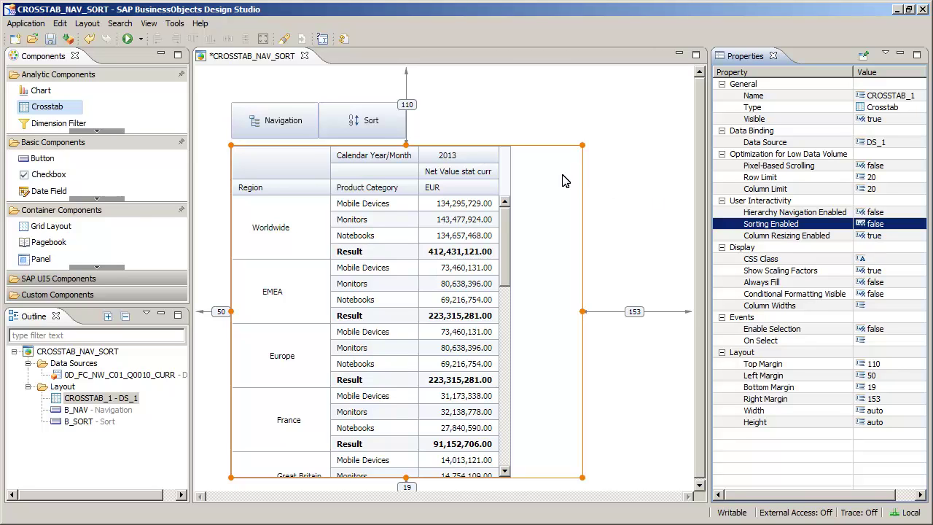
Step: Give B_NAV an On Click script toggling the crosstab's setHierarchyNavigationEnabled
click(272, 123)
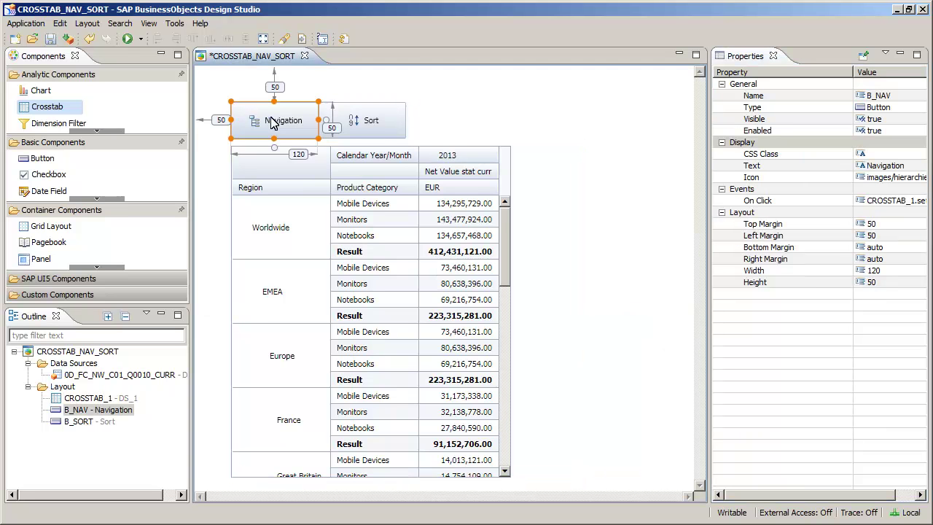
click(867, 203)
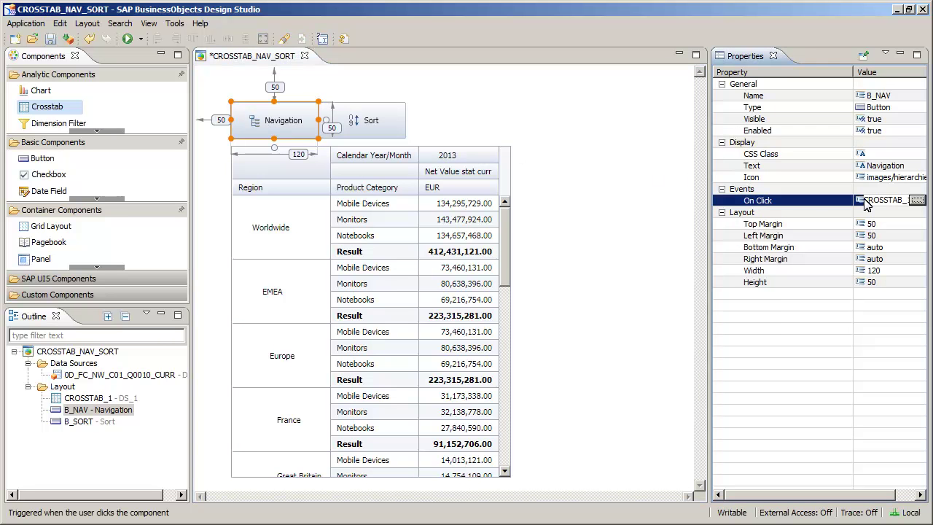
click(916, 202)
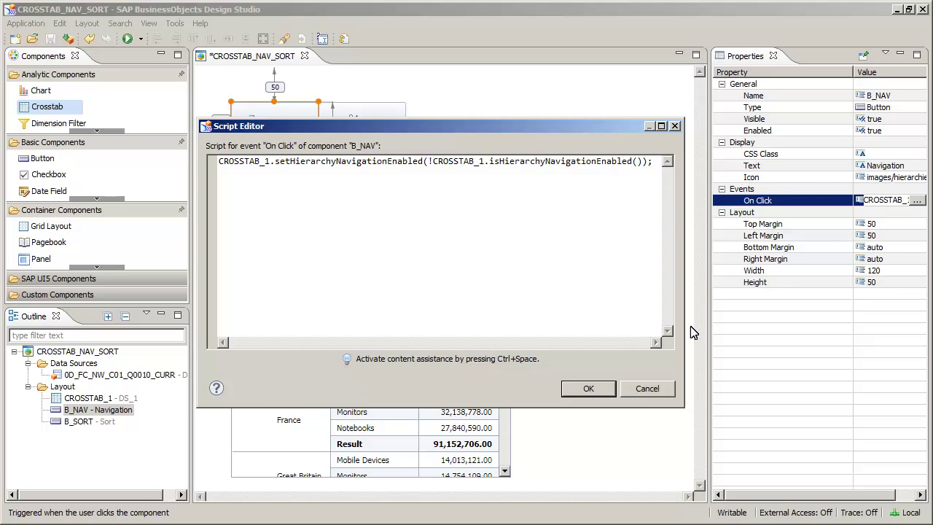
click(589, 389)
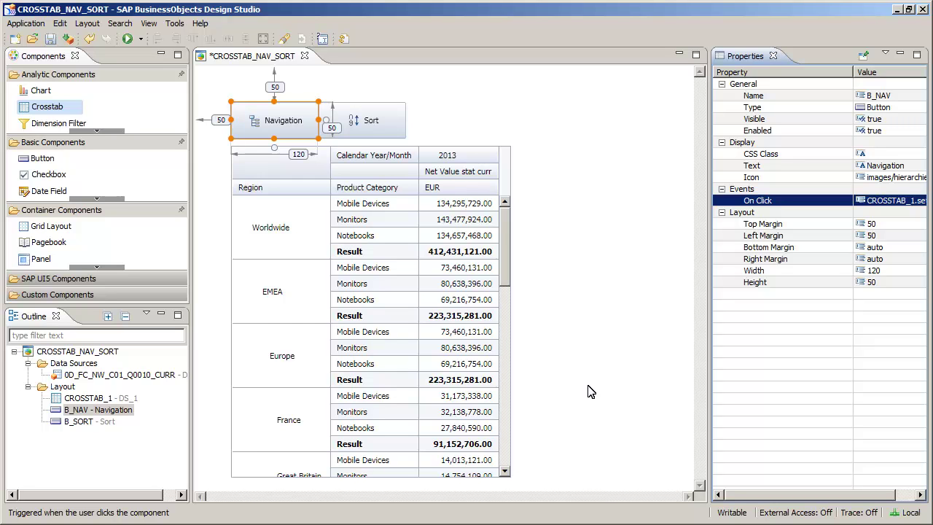
Step: Give B_SORT an On Click script toggling the crosstab's setSortingEnabled
click(351, 129)
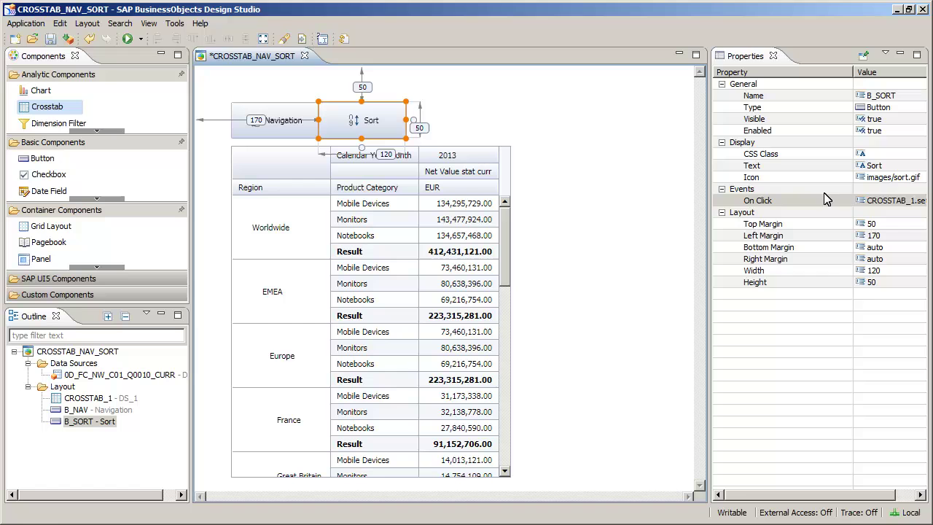
click(870, 202)
click(916, 199)
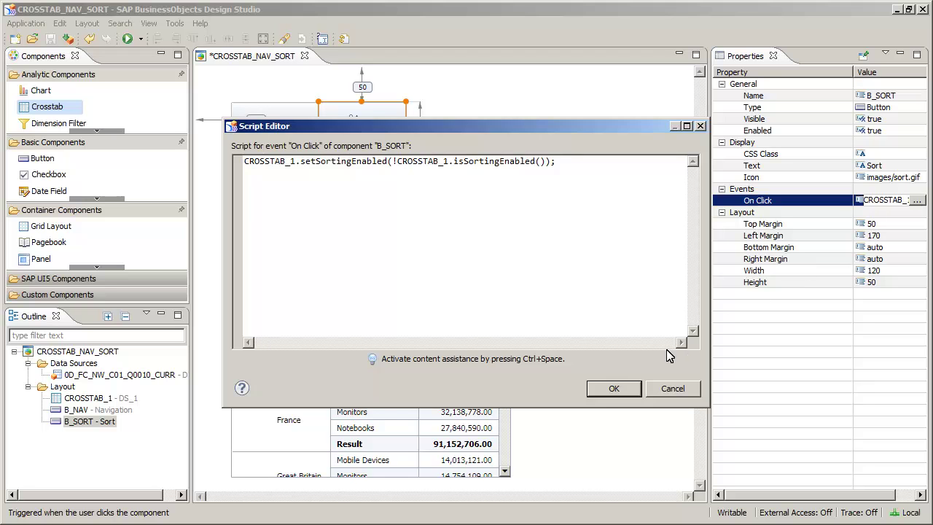
click(614, 388)
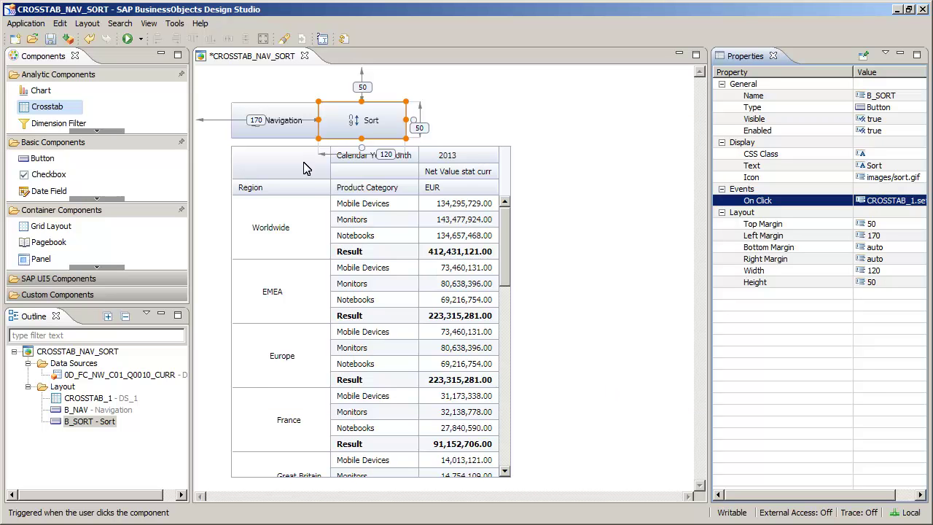
Step: Run the app locally, enable Navigation, and collapse then re-expand Worldwide
click(128, 39)
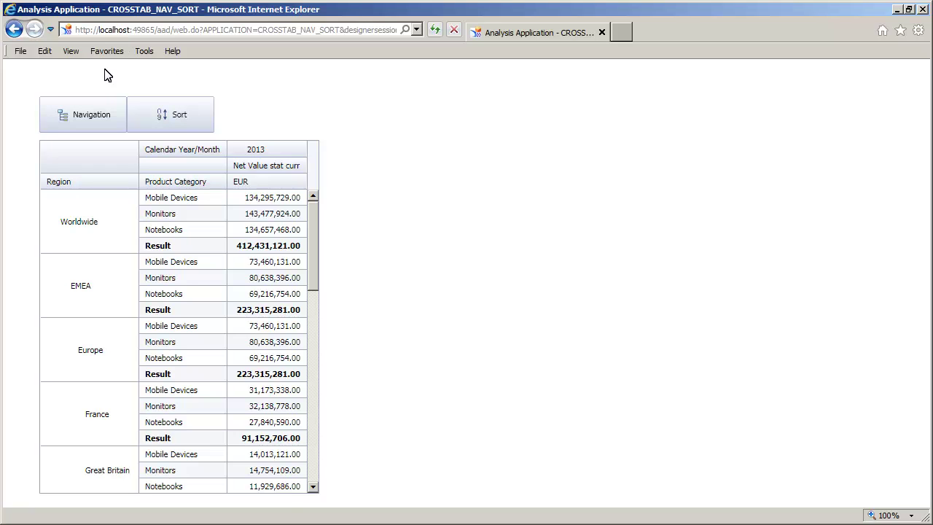
click(82, 114)
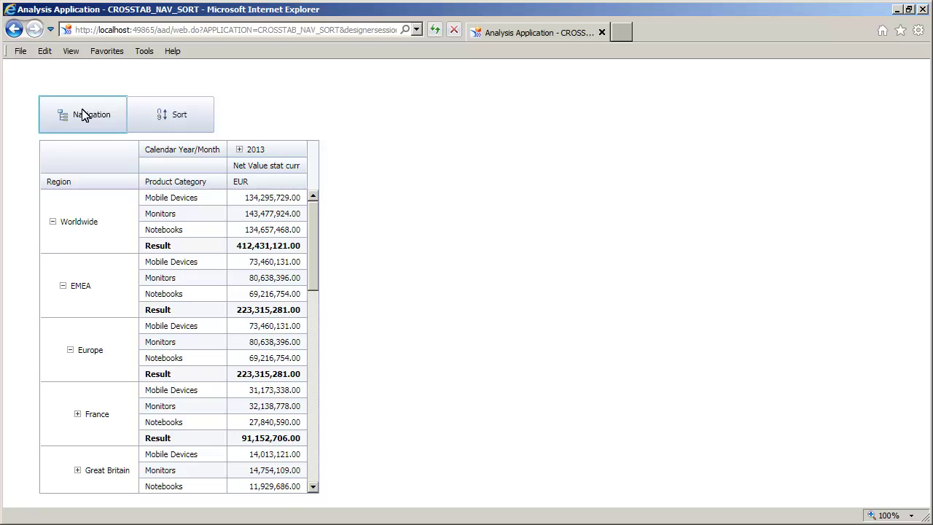
click(52, 222)
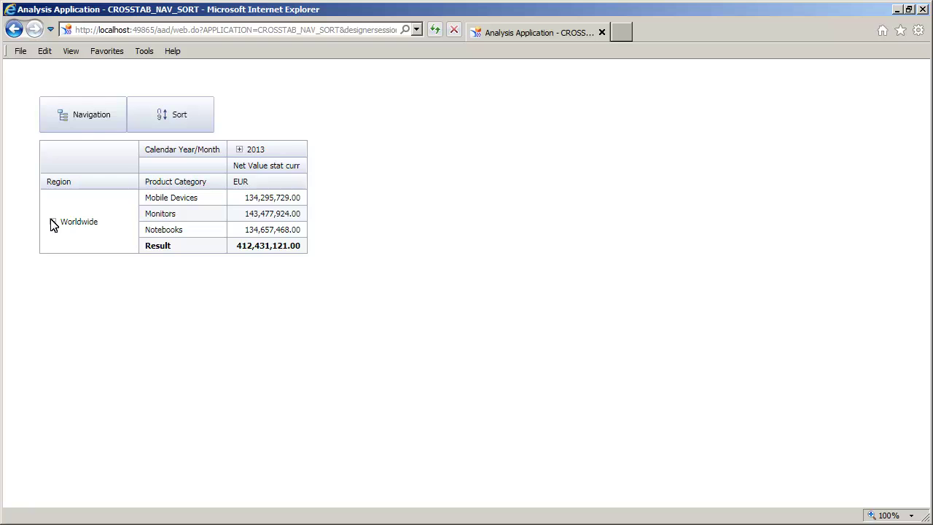
click(53, 221)
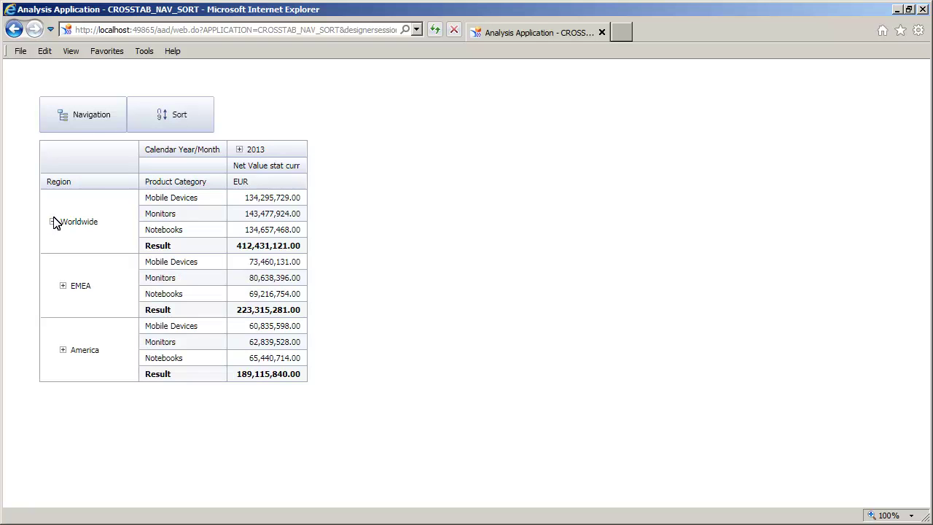
Step: Enable Sort, then sort Product Category descending and Net Value ascending
click(170, 118)
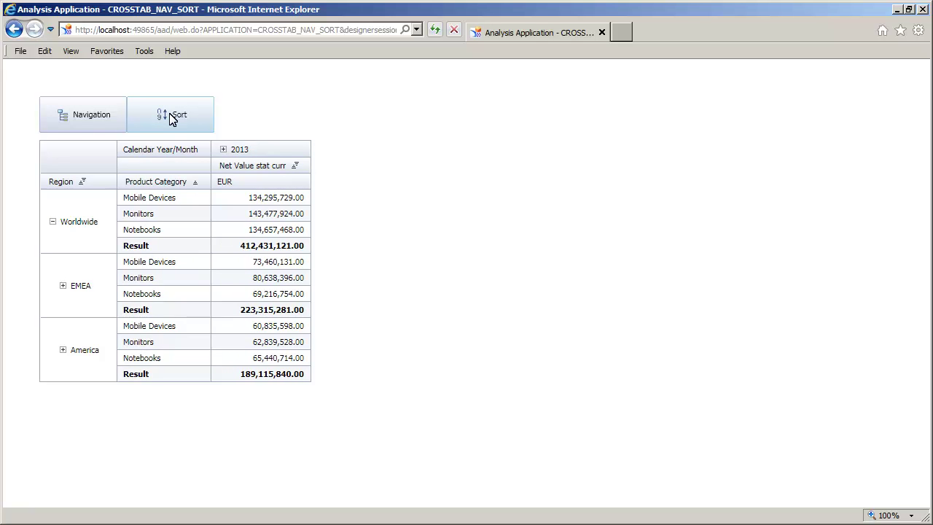
click(195, 183)
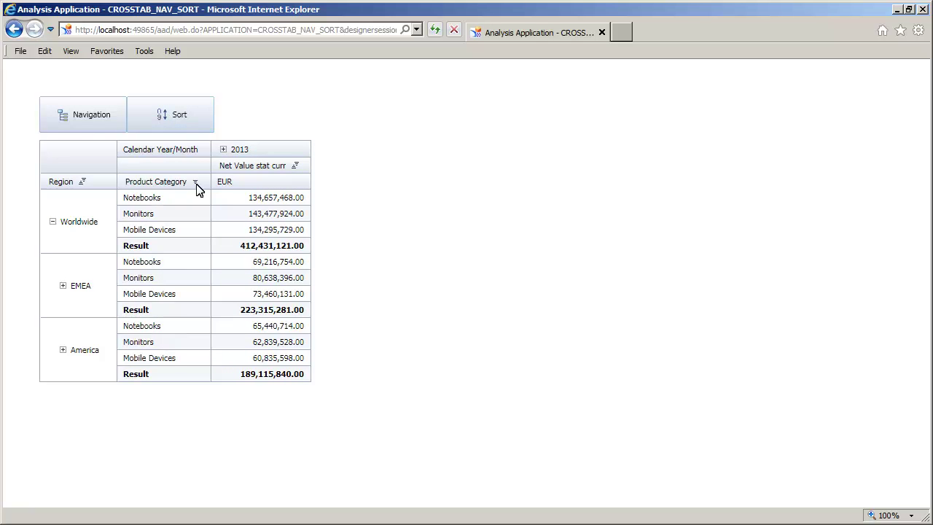
click(295, 166)
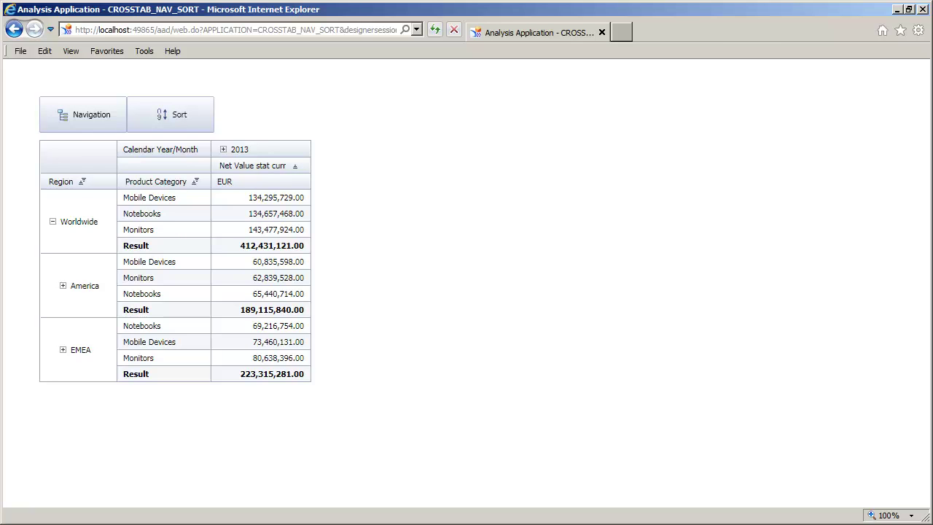